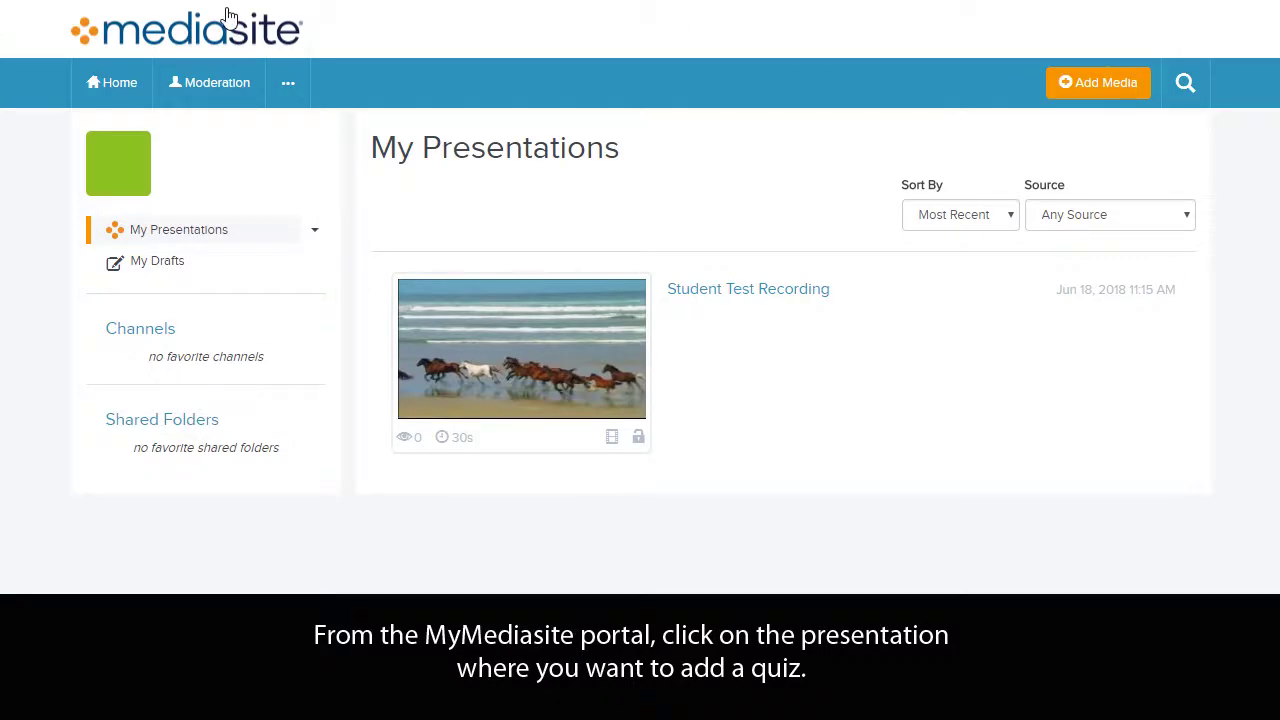
Select the Student Test Recording presentation and choose Edit Quizzes to start quiz setup
click(745, 292)
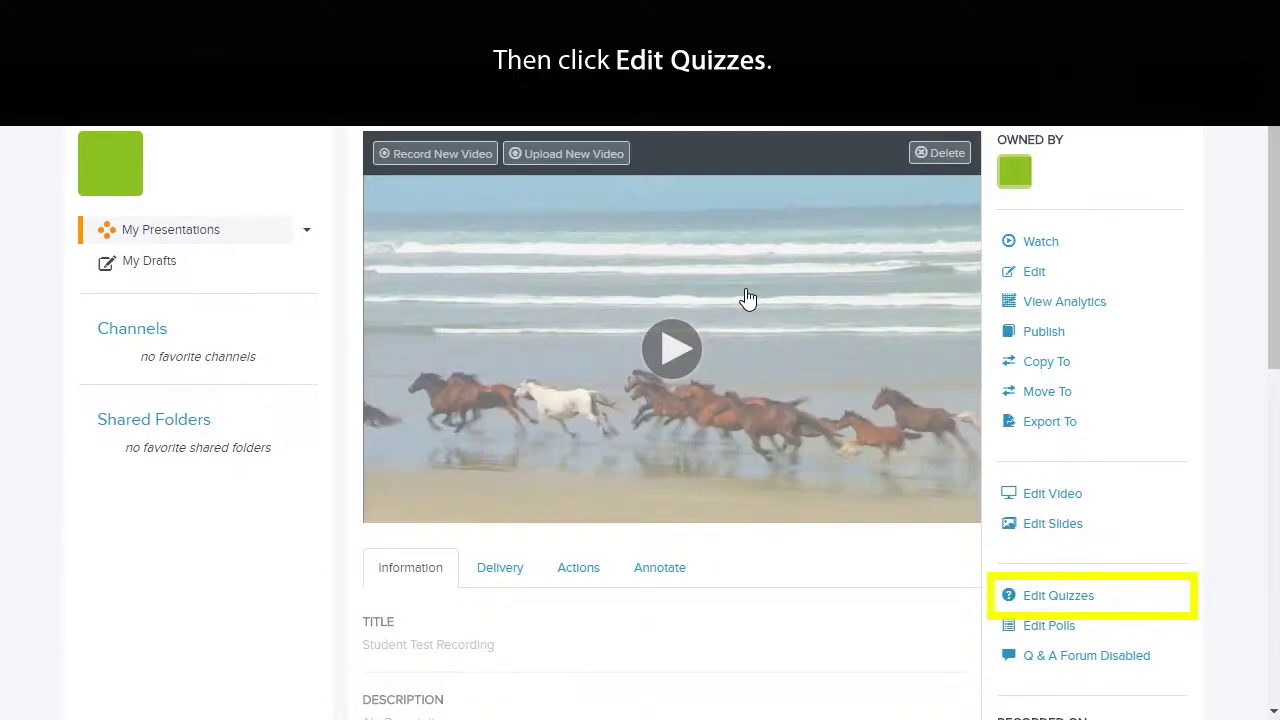
click(1050, 595)
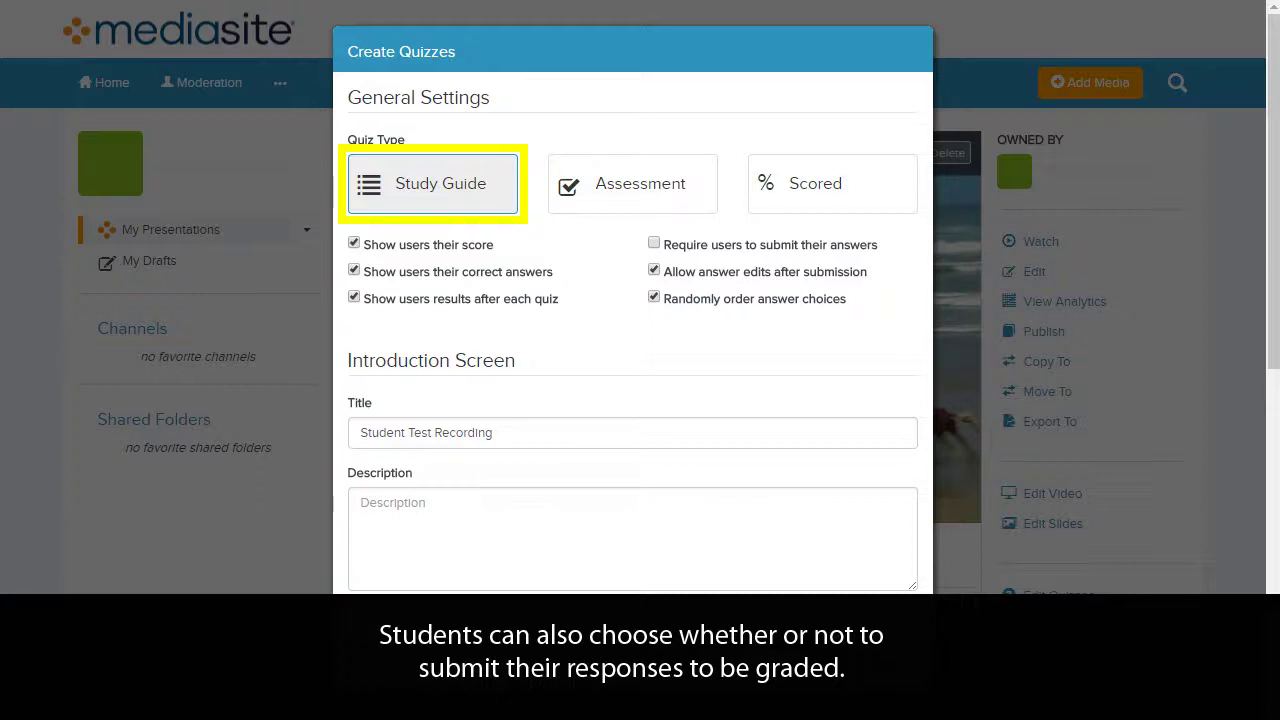
Set the quiz type to Assessment, Scored, with intro 'This presentation contains quizzing!', and continue
click(643, 173)
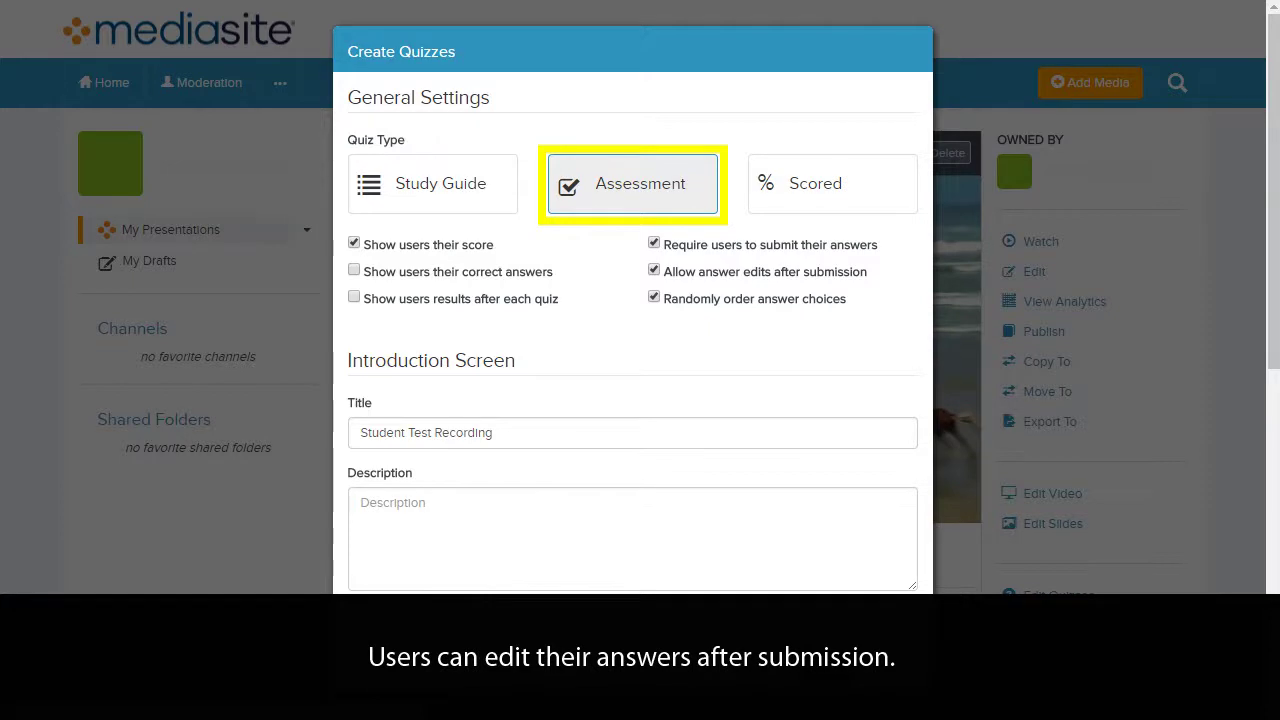
click(816, 186)
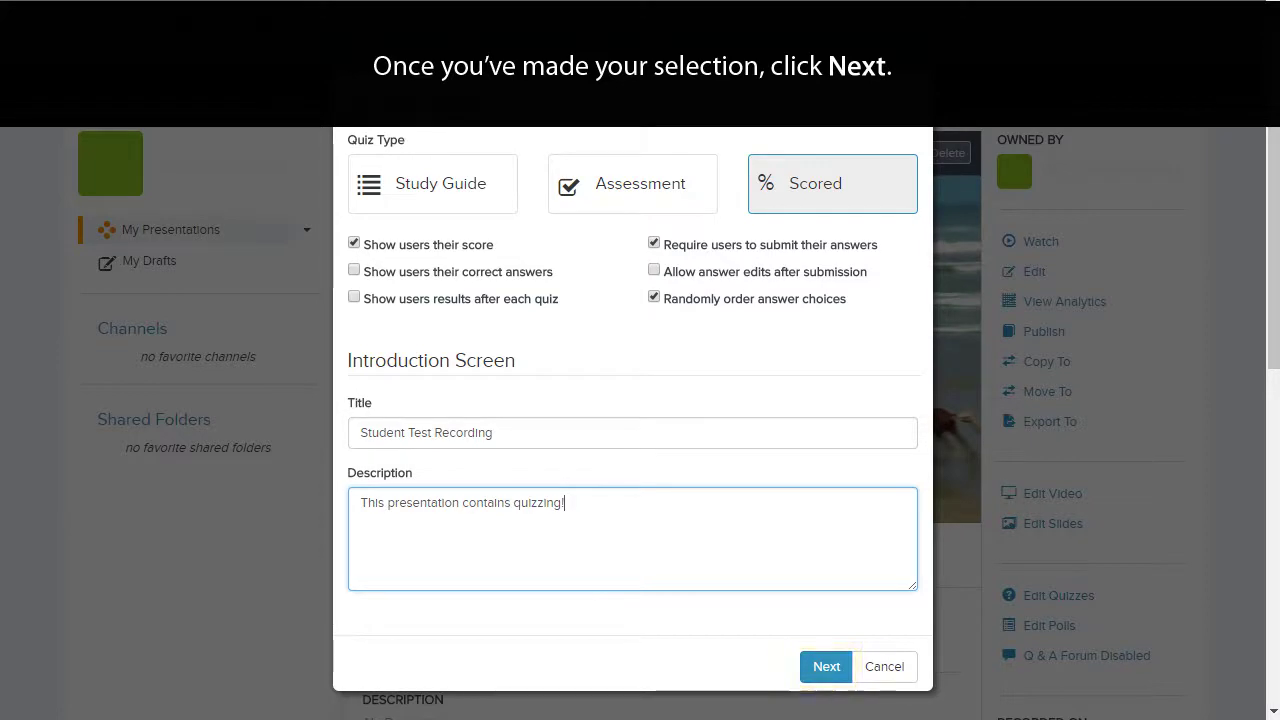
click(814, 666)
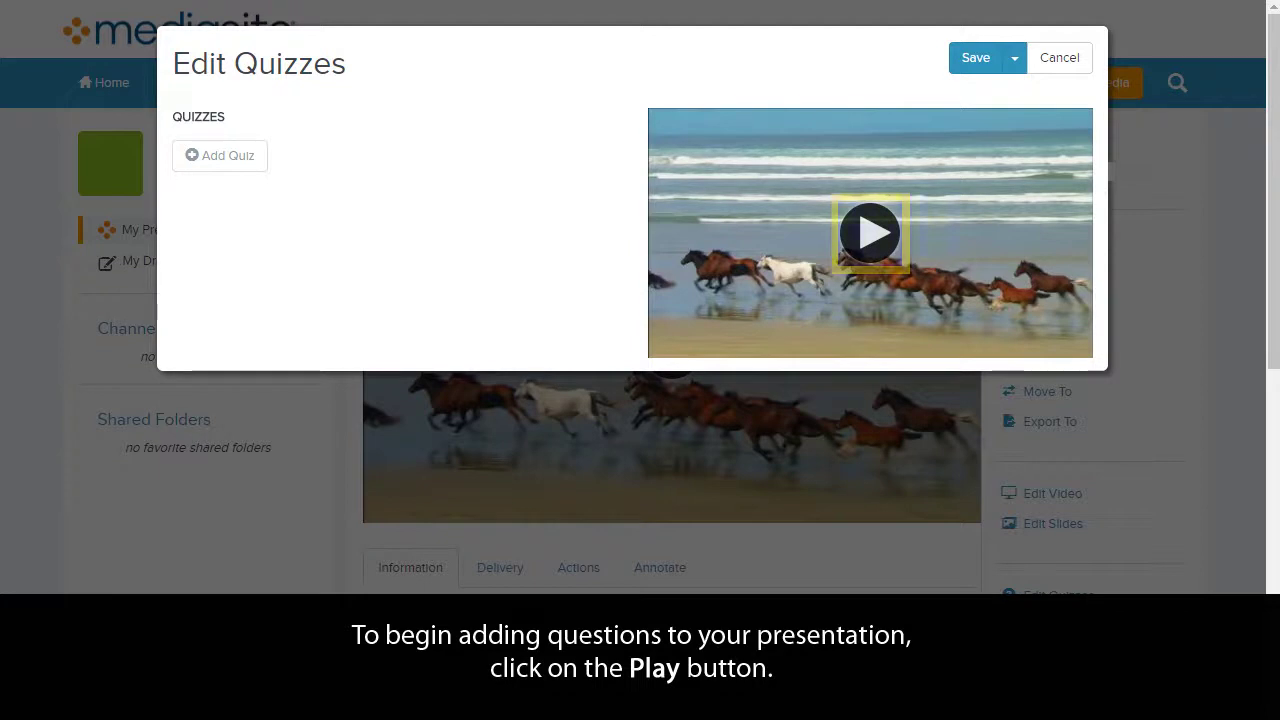
Add a quiz titled 'Quiz One' at the 00:00:02 point of the video
click(870, 233)
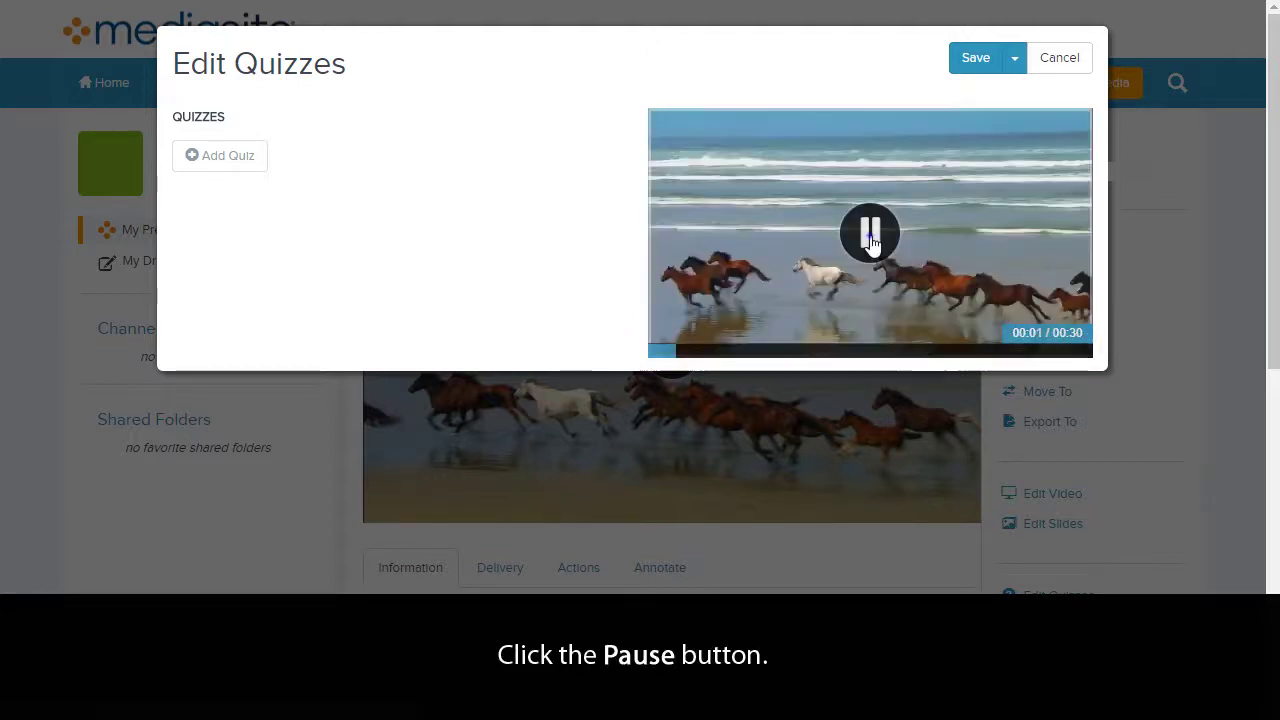
click(870, 238)
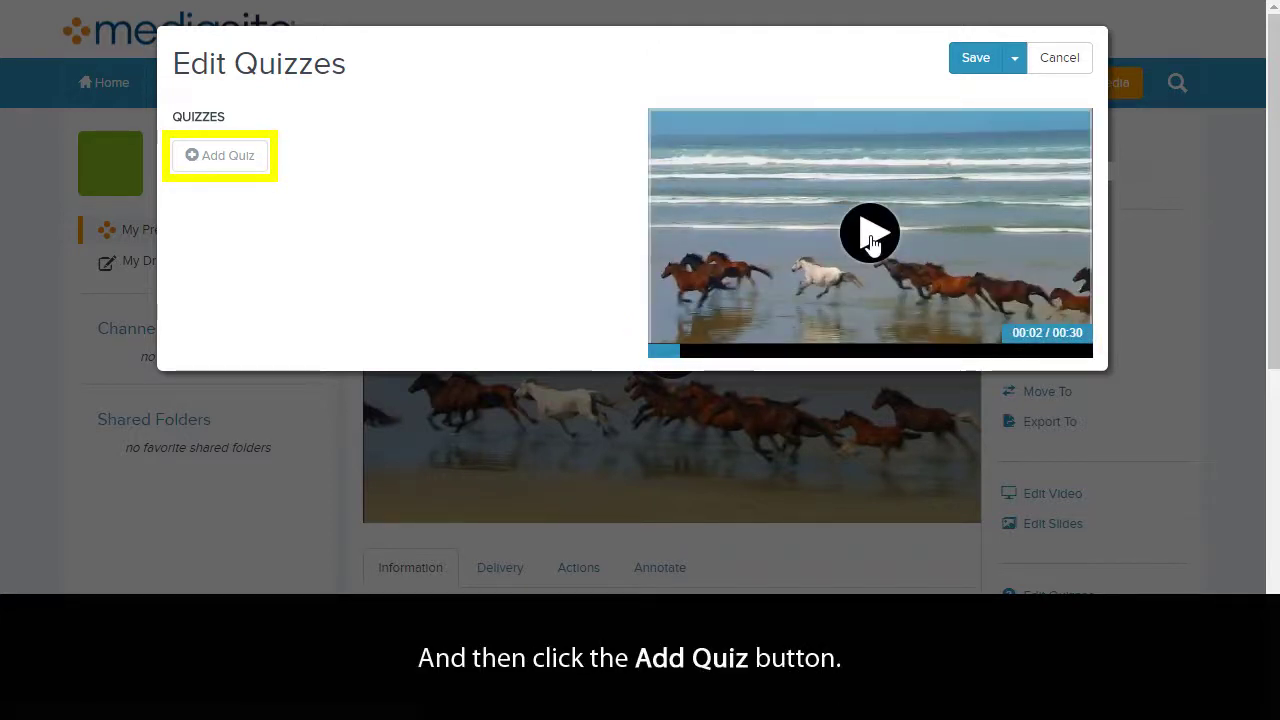
click(243, 163)
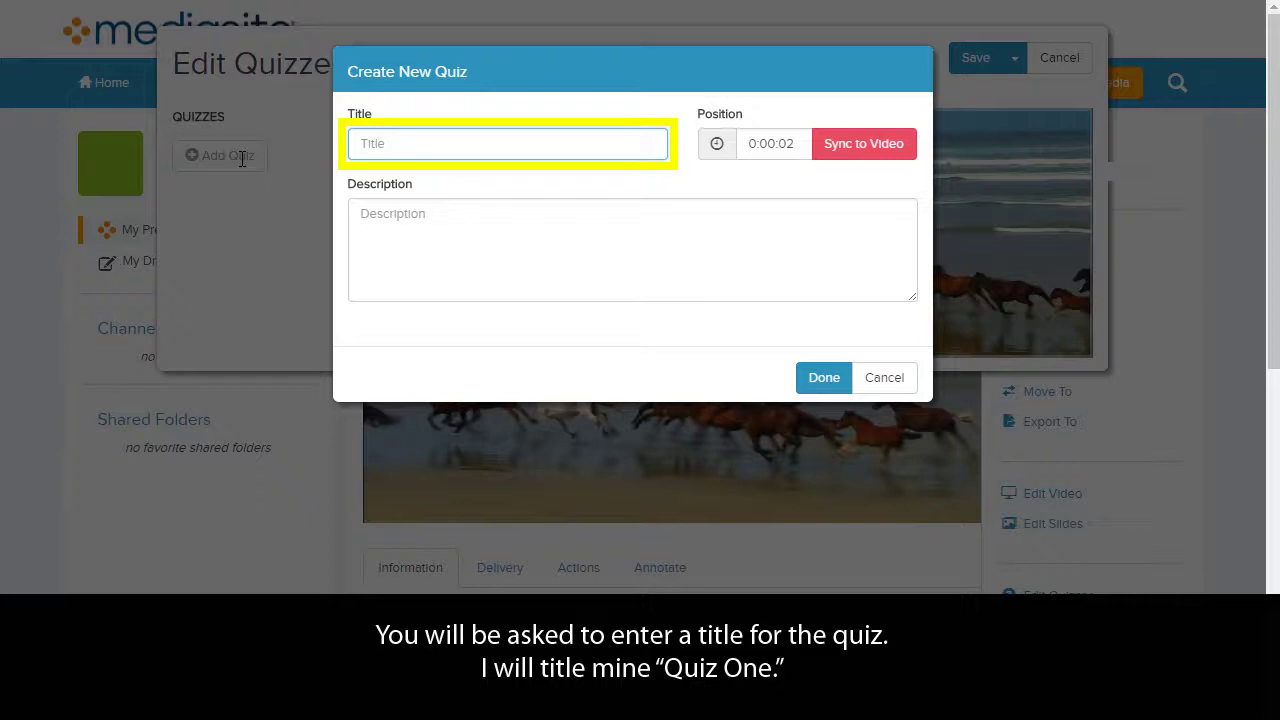
text(Qu)
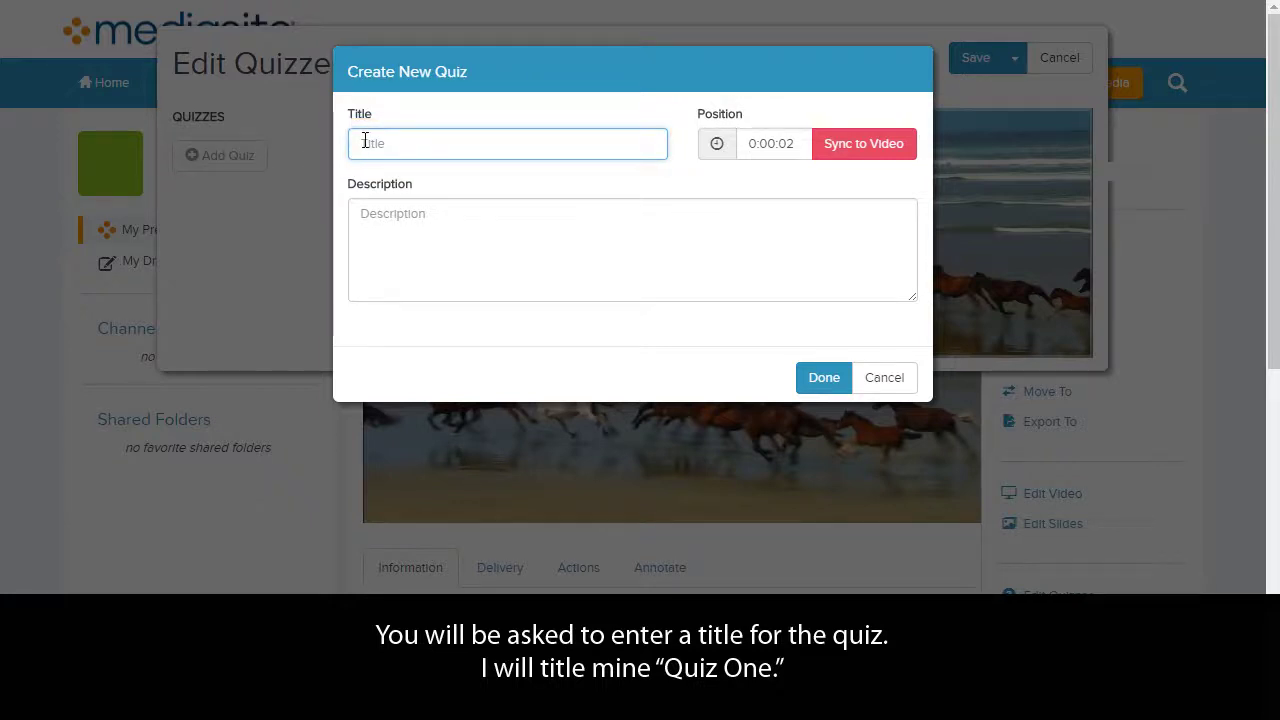
text(iz One)
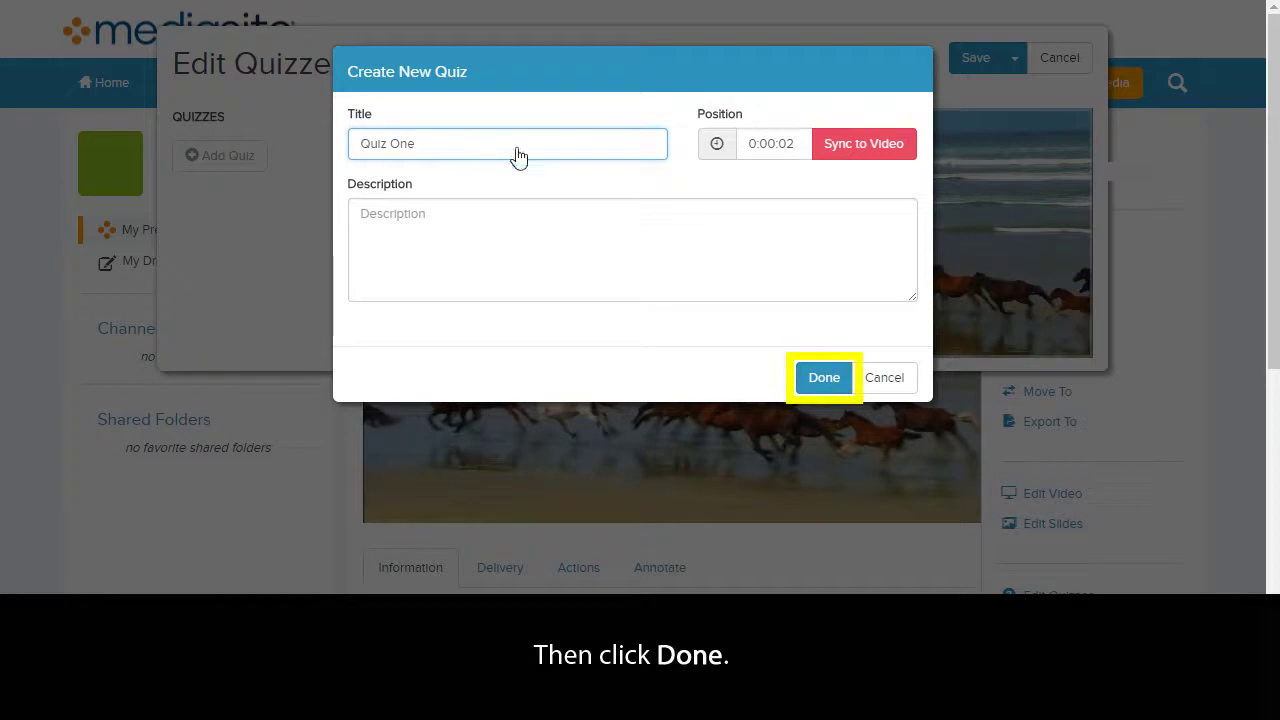
click(812, 380)
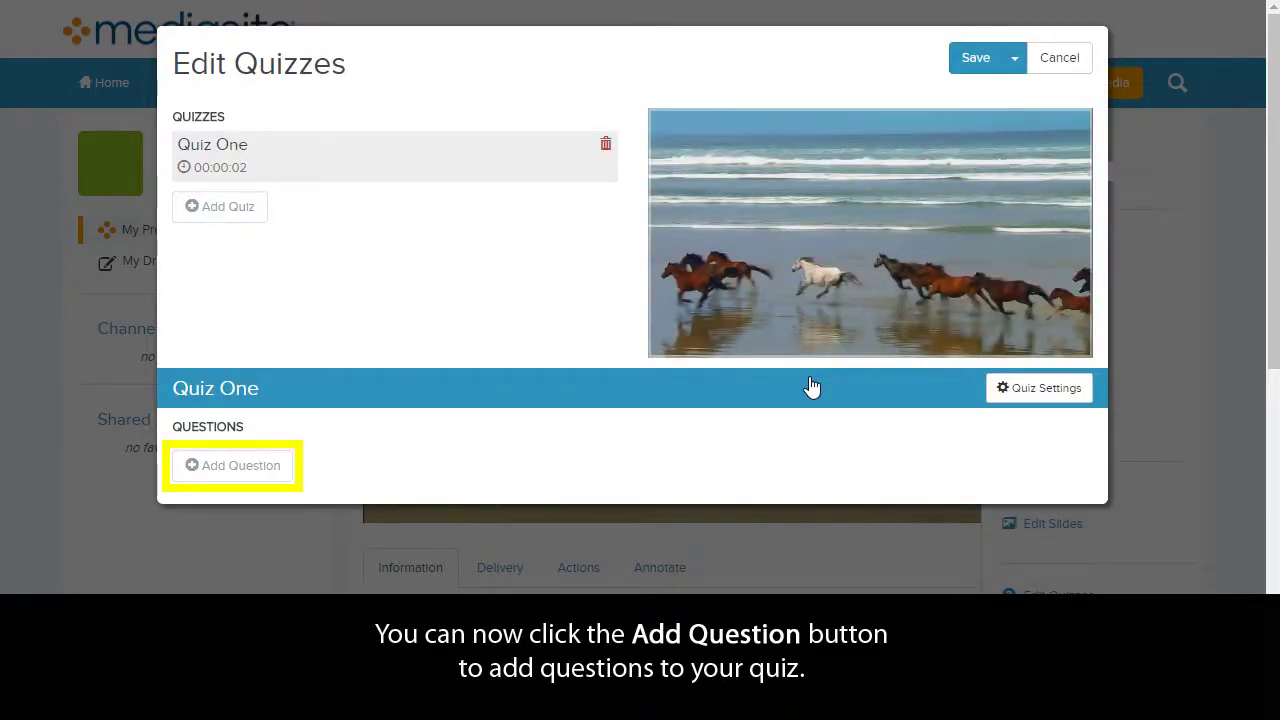
Add the question 'How many horses were on screen?' with answers Five, Seven and Fifteen
click(198, 473)
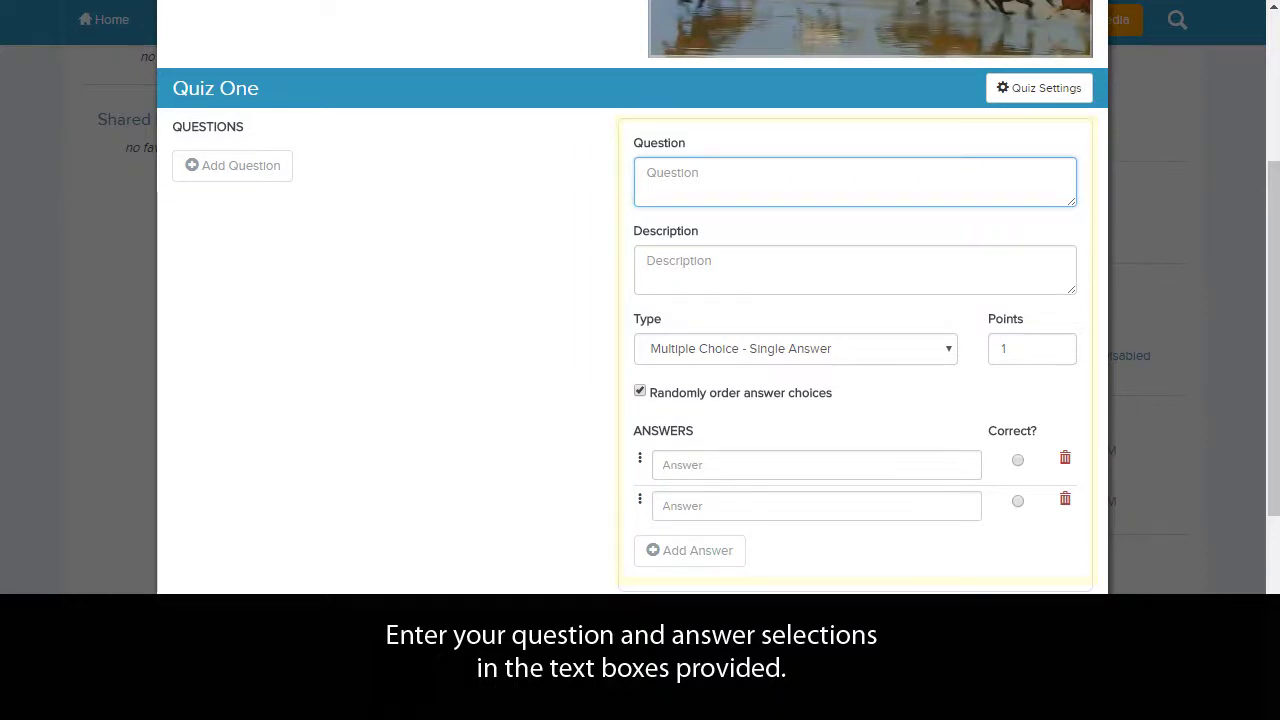
text(How many)
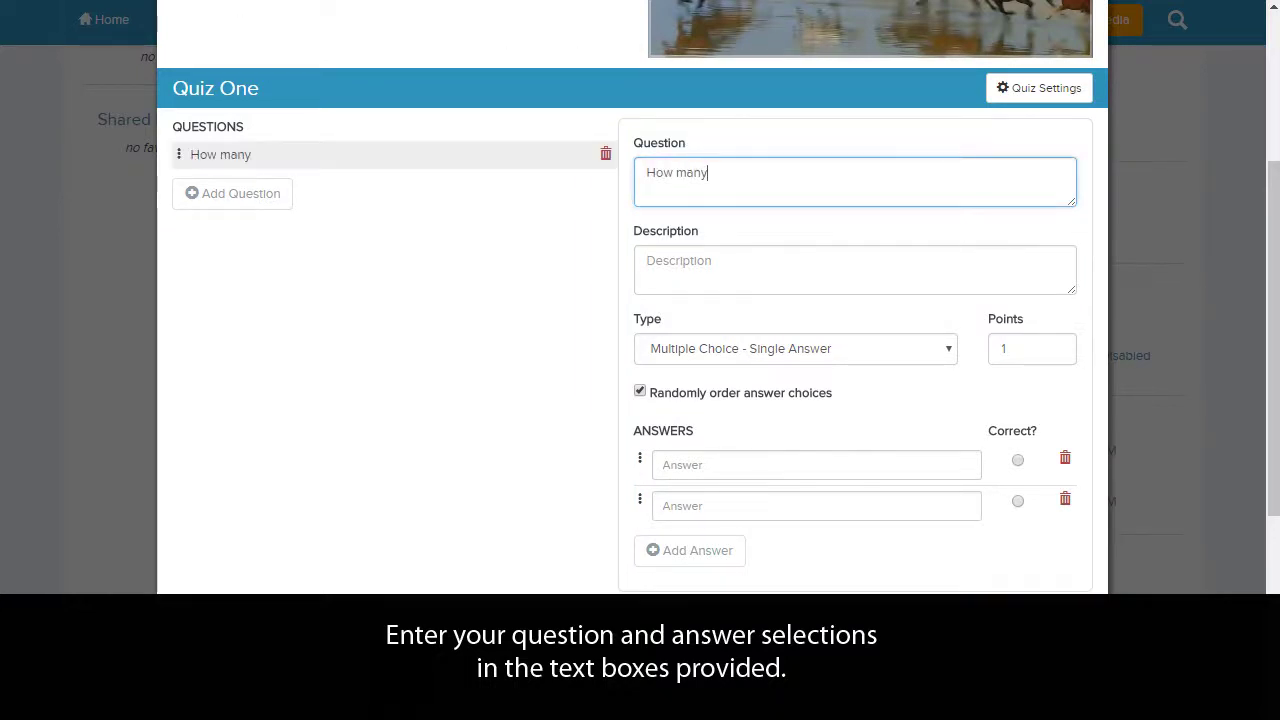
text( horses were on screen?)
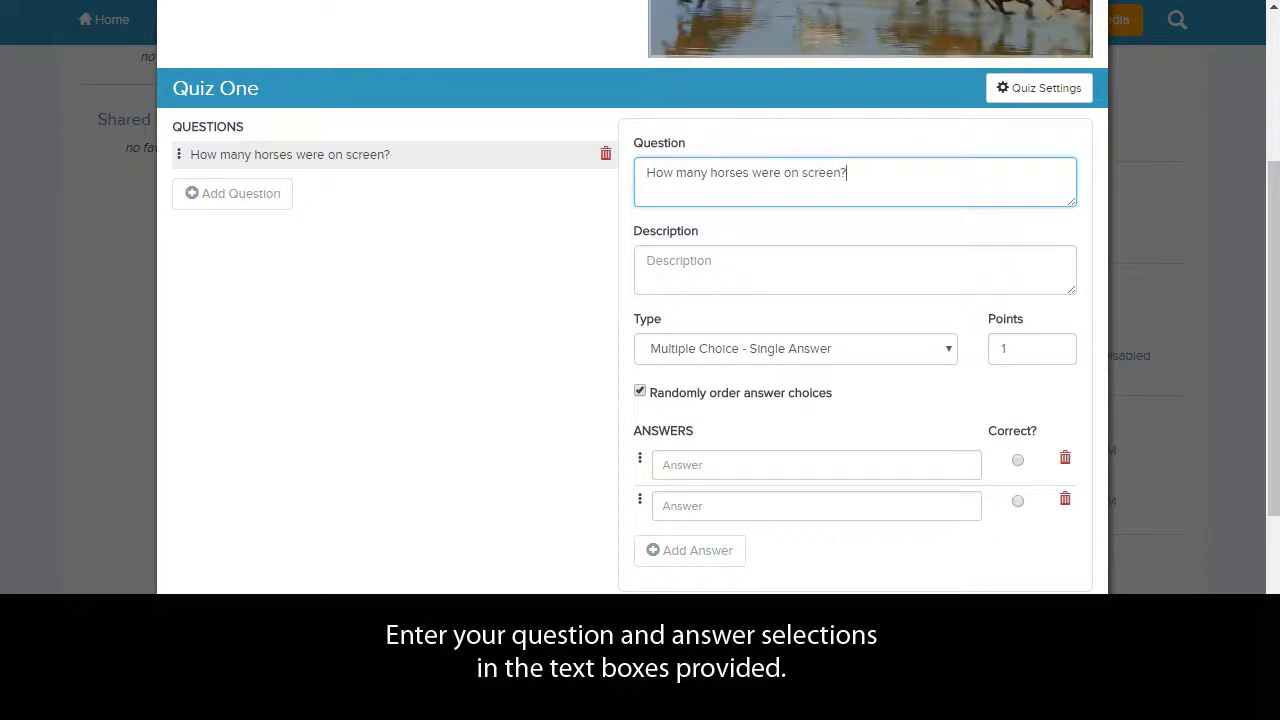
click(715, 468)
text(Five)
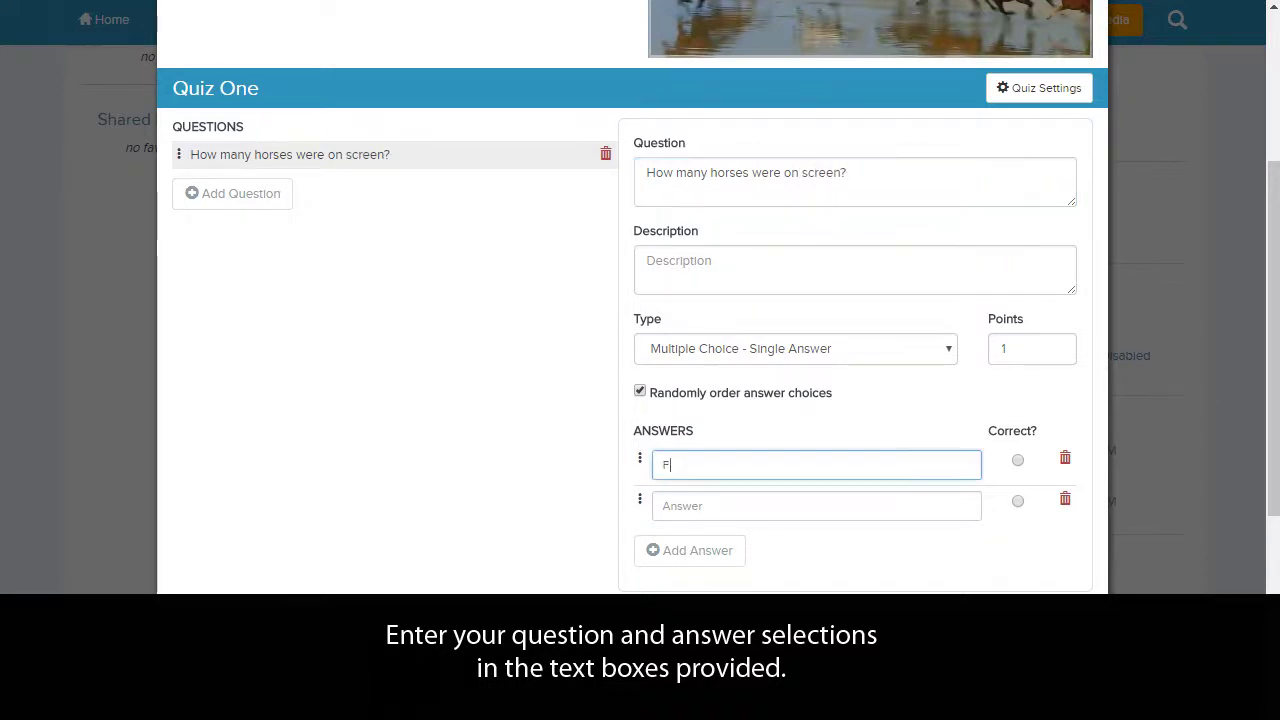
click(714, 508)
text(Seven)
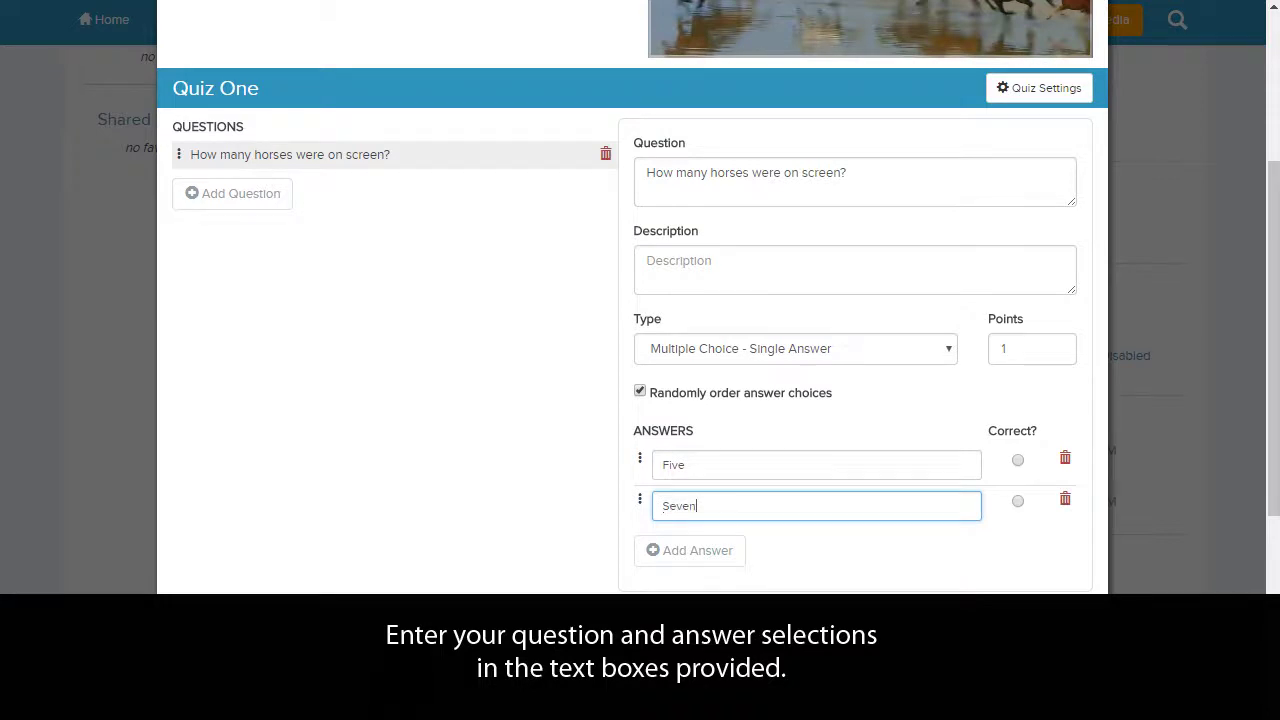
click(716, 555)
text(Fifteen)
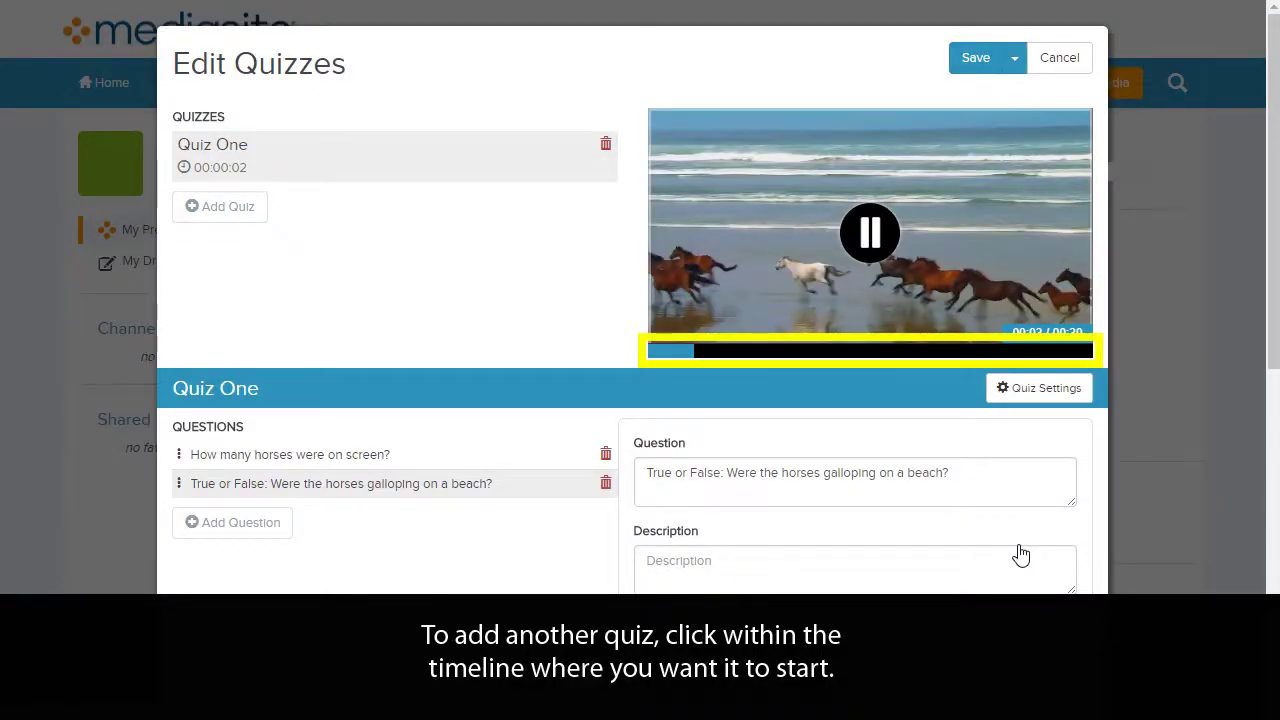
Create a quiz titled 'Quiz Two' at the 00:00:13 video position
click(832, 351)
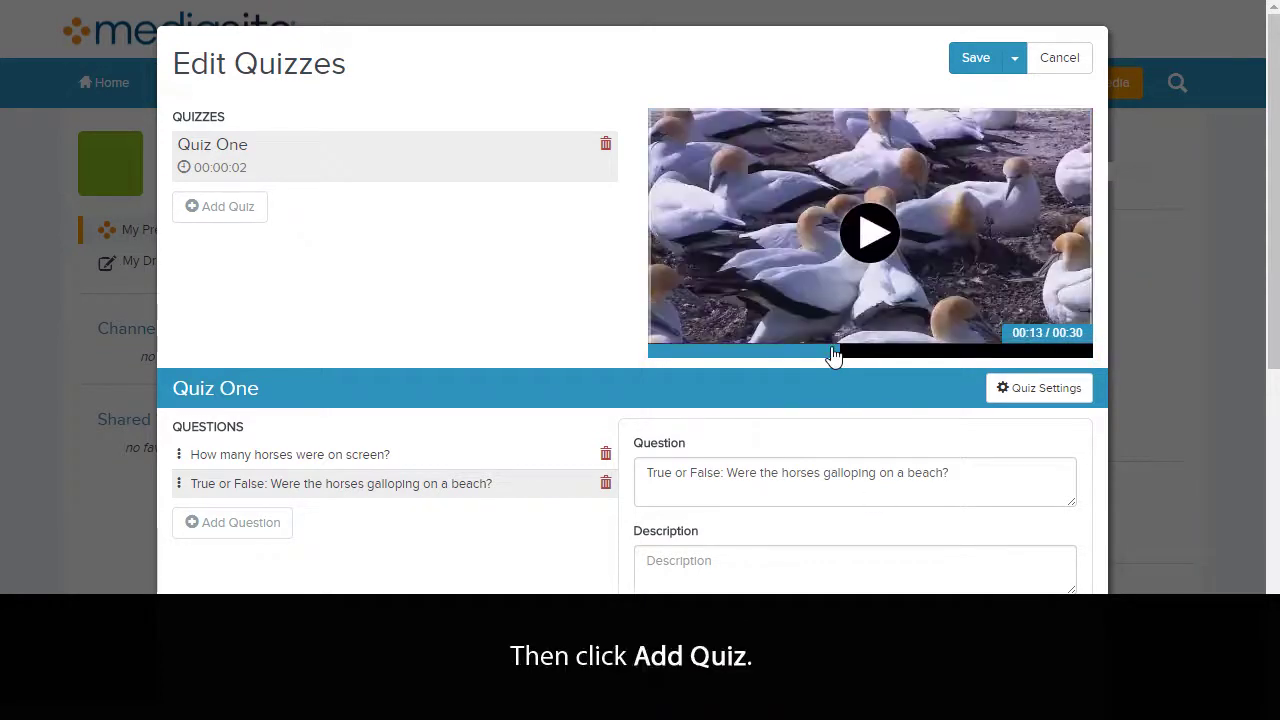
click(224, 207)
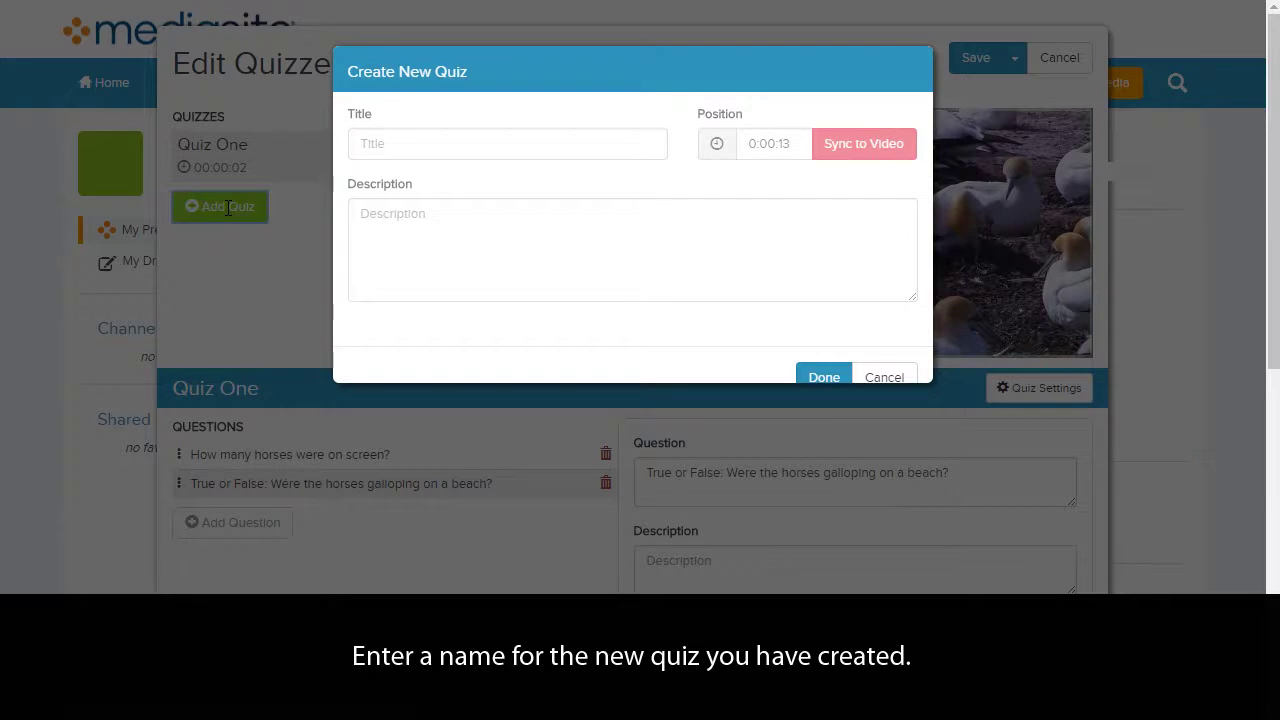
click(366, 143)
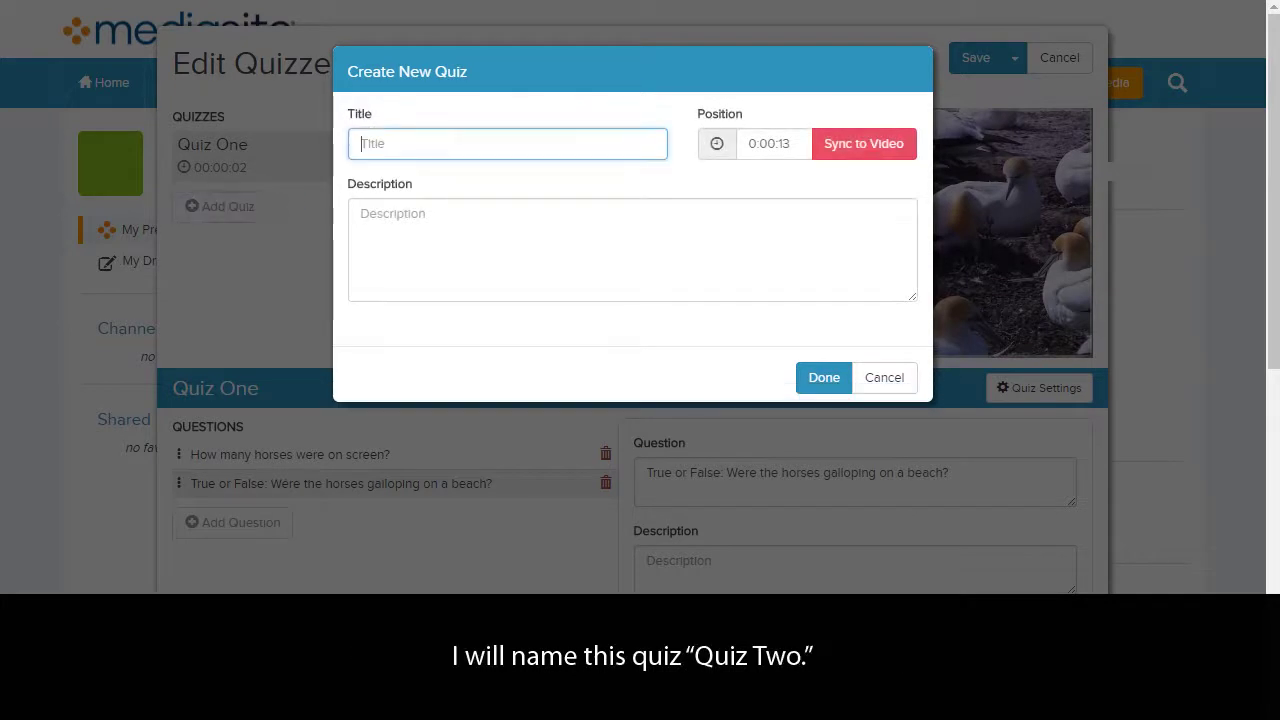
text(Quiz Two)
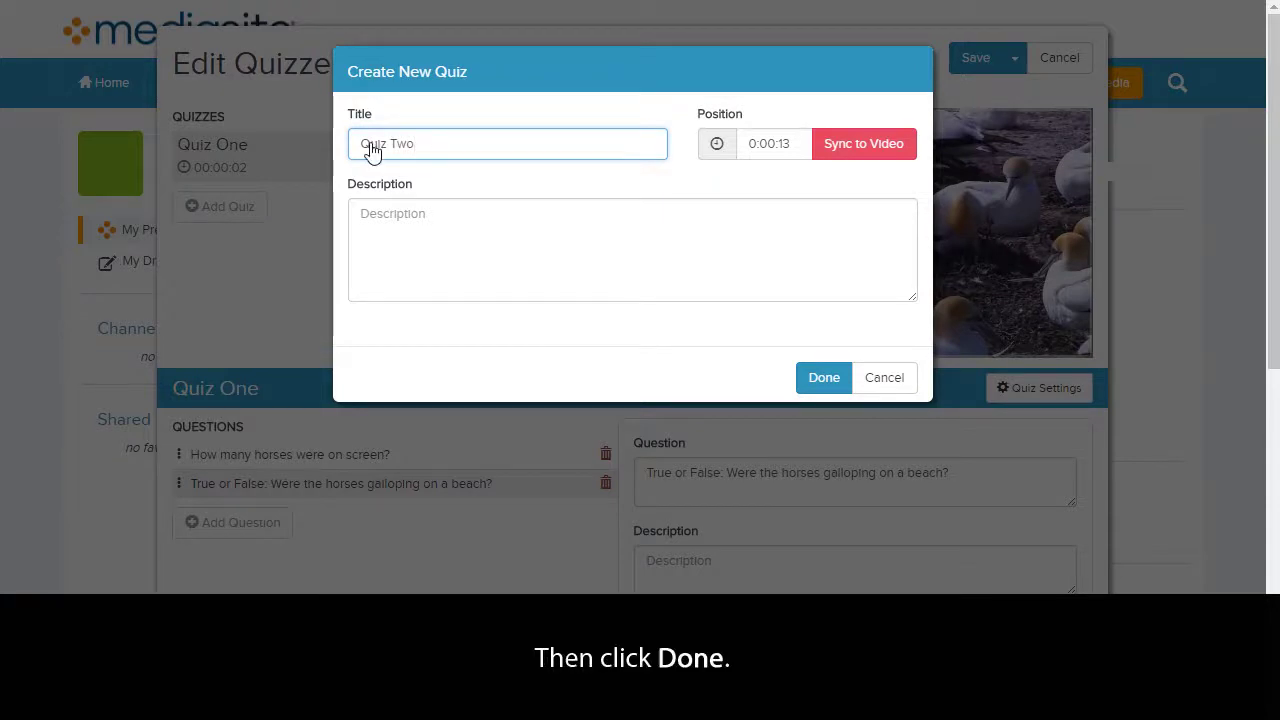
click(823, 379)
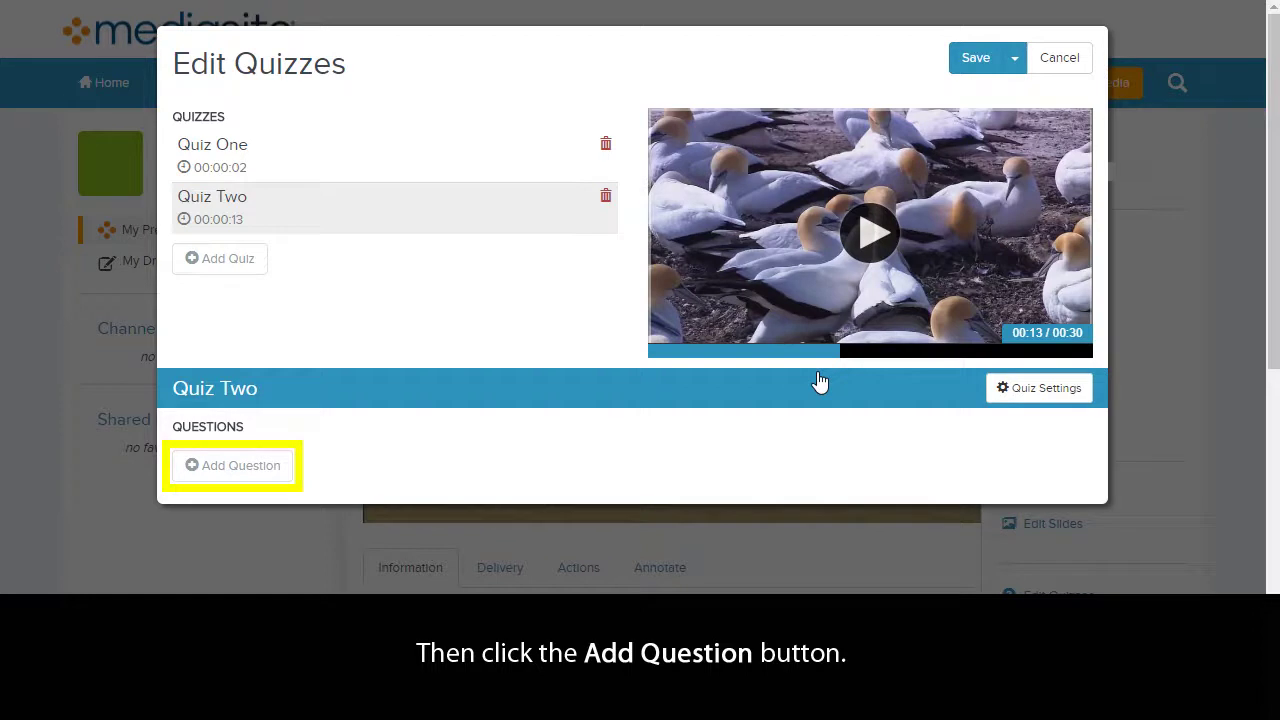
Add the True/False question 'There are multiple birds' to Quiz Two, True correct, 5 points
click(213, 463)
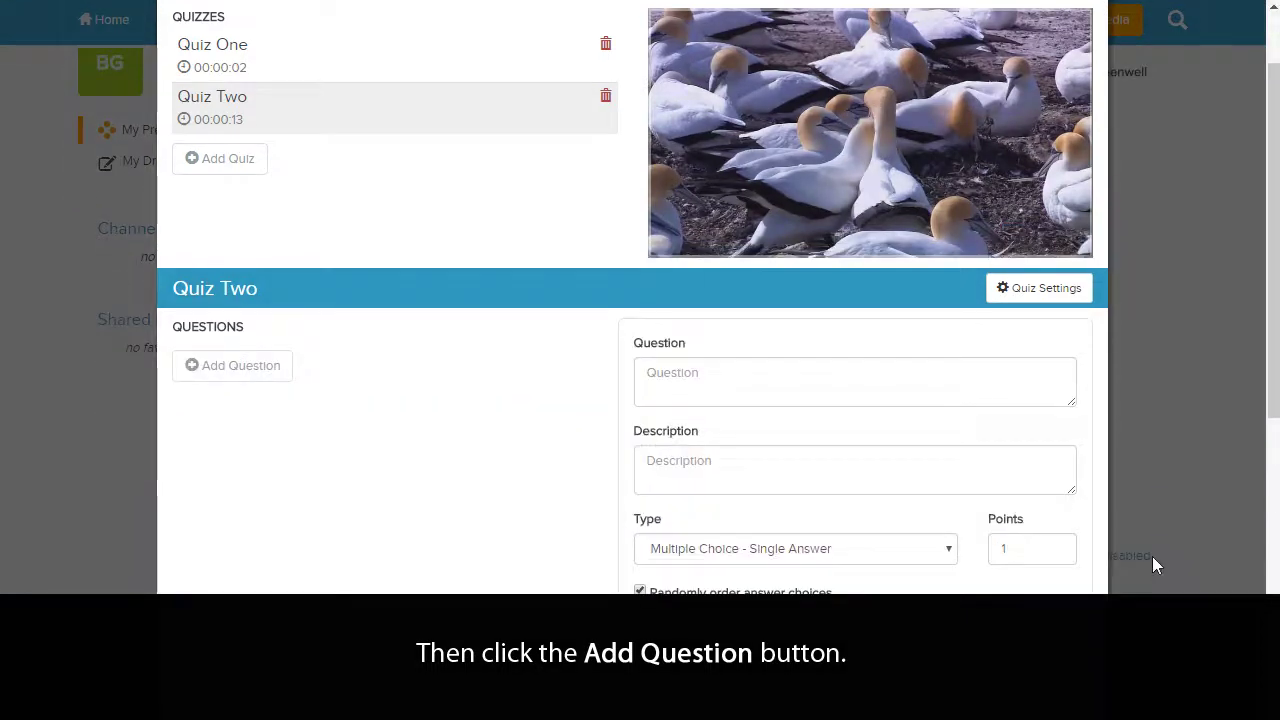
scroll(1152, 556, down, 3)
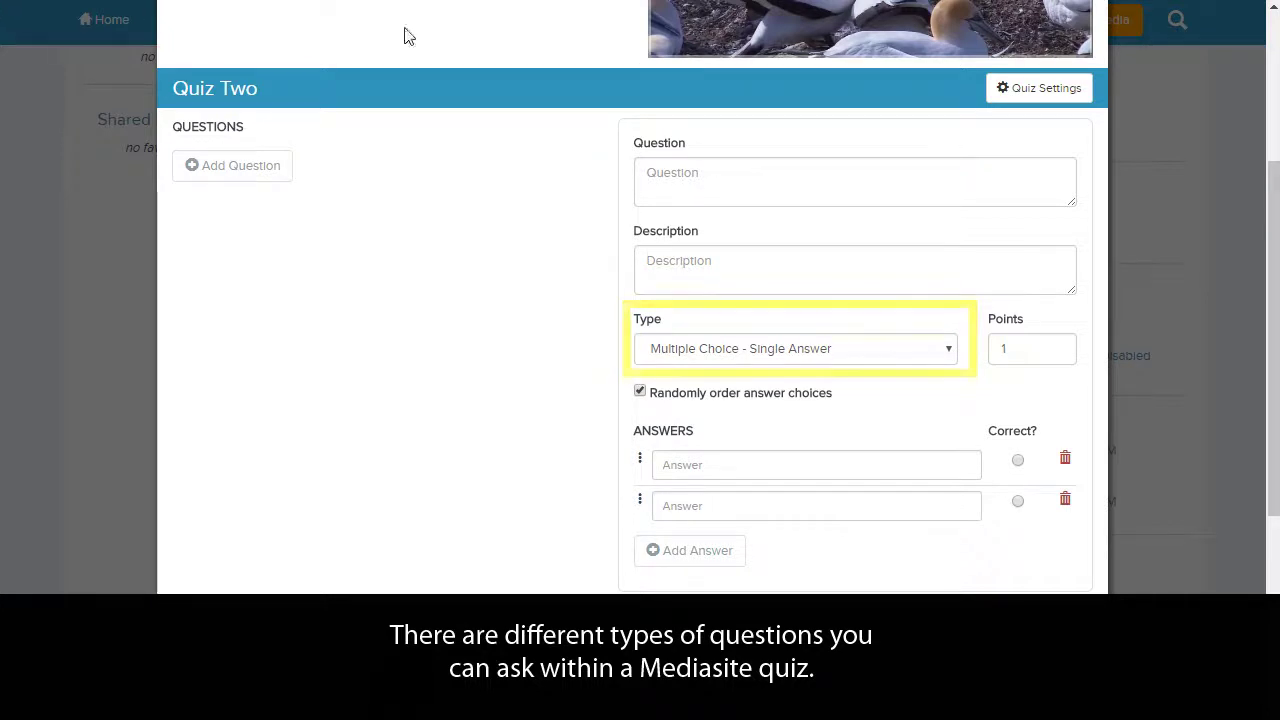
click(827, 349)
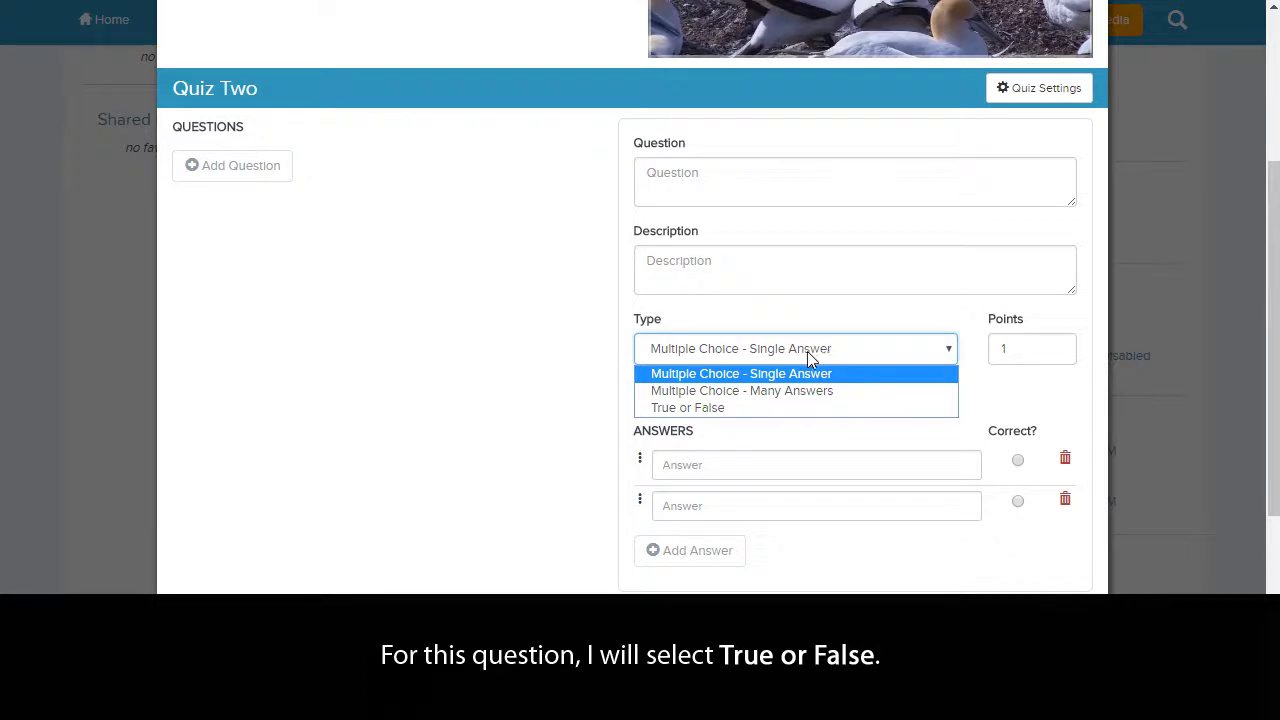
click(772, 407)
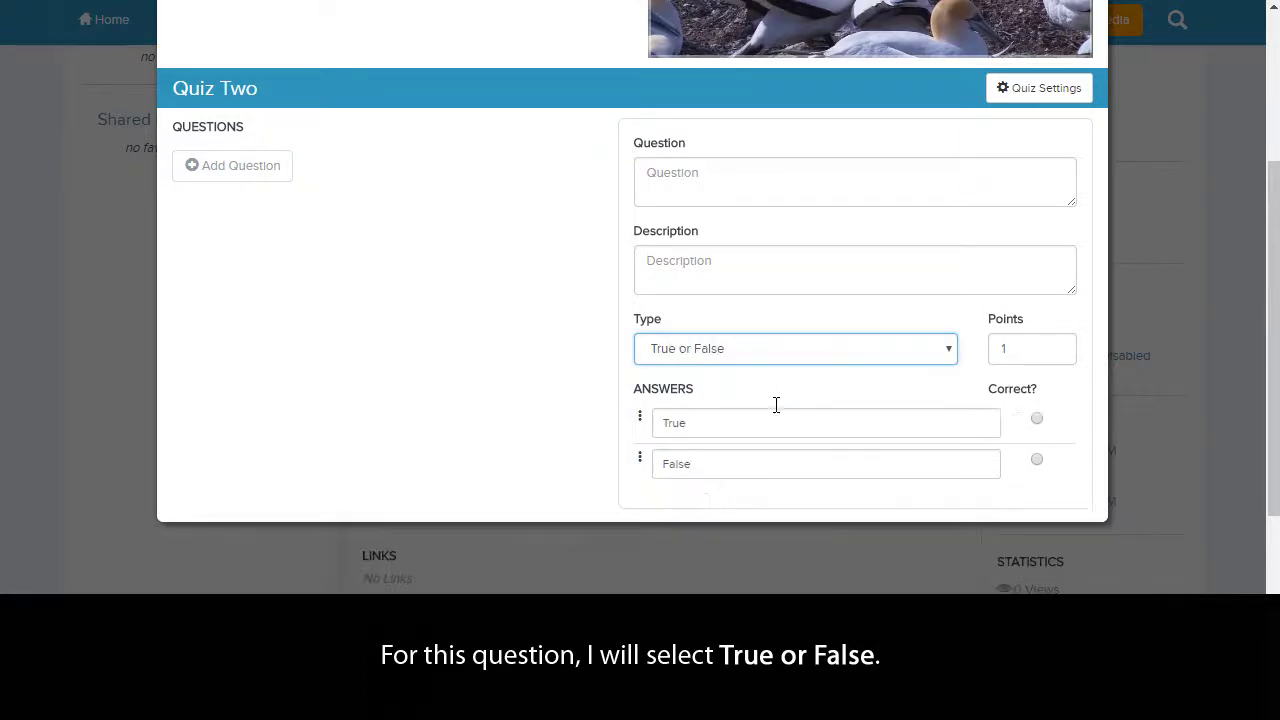
click(909, 191)
text(There are multiple birds)
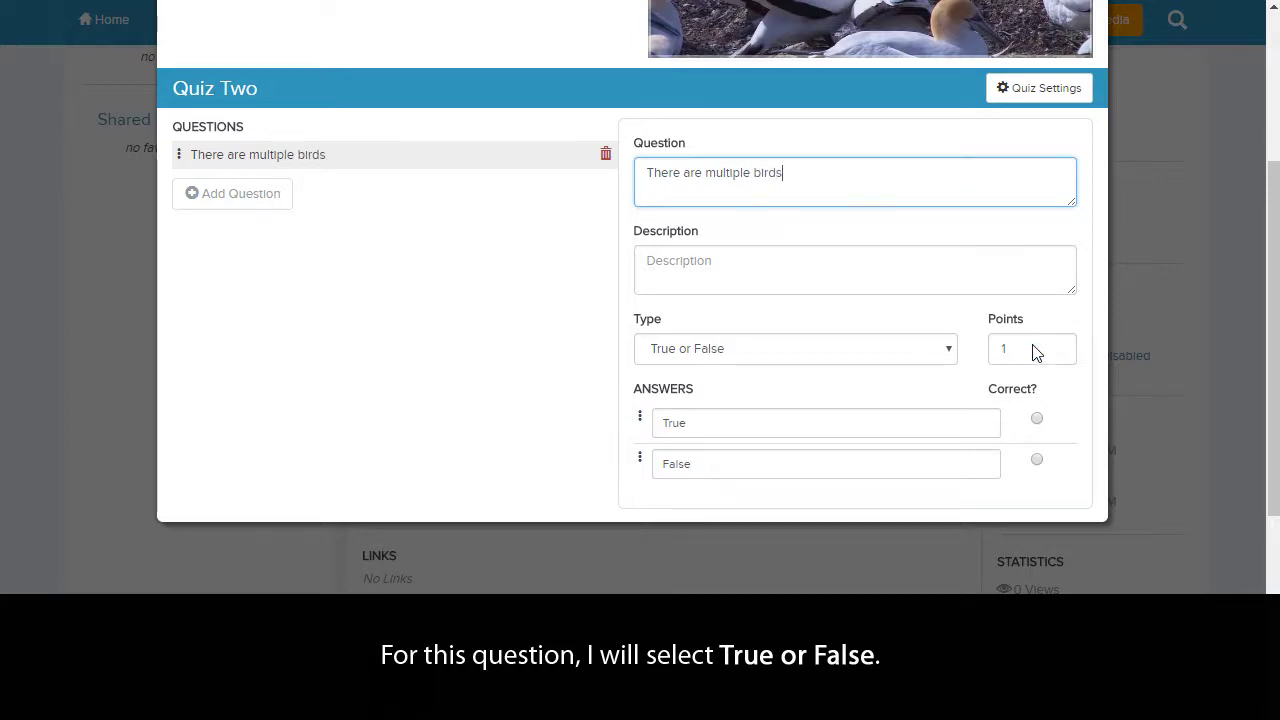
click(1037, 418)
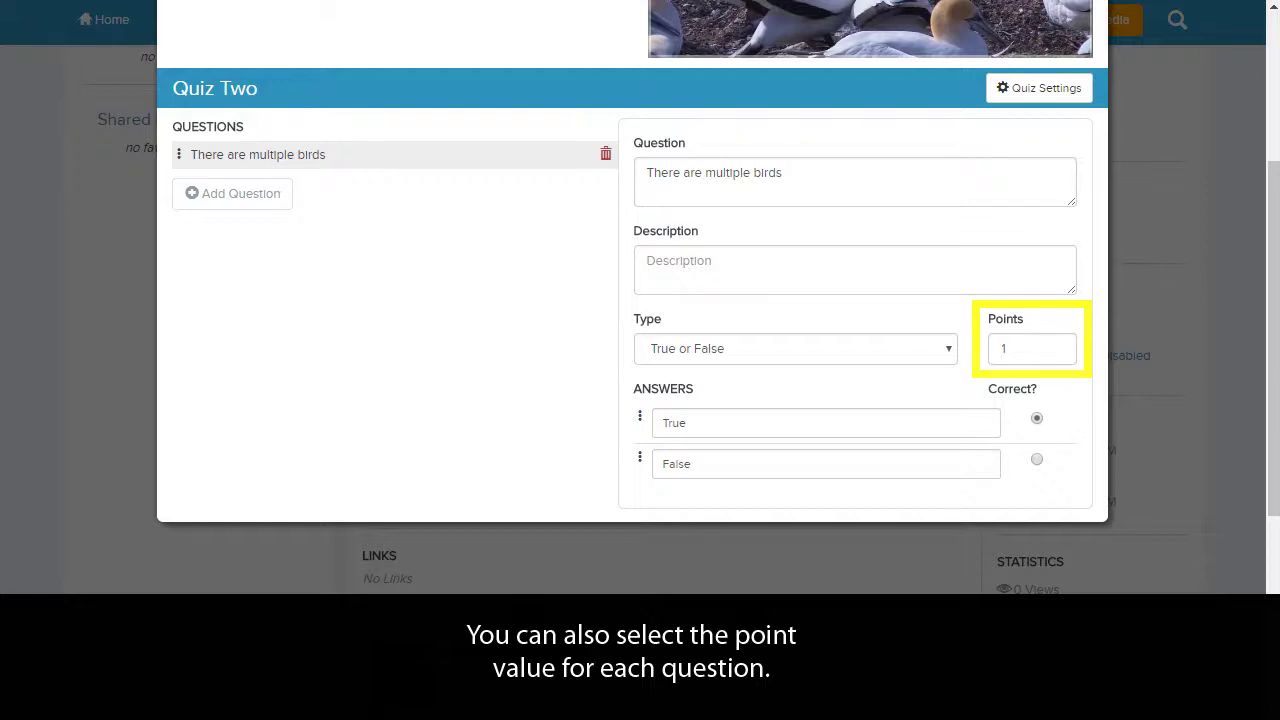
click(1039, 352)
key(BackSpace)
text(5)
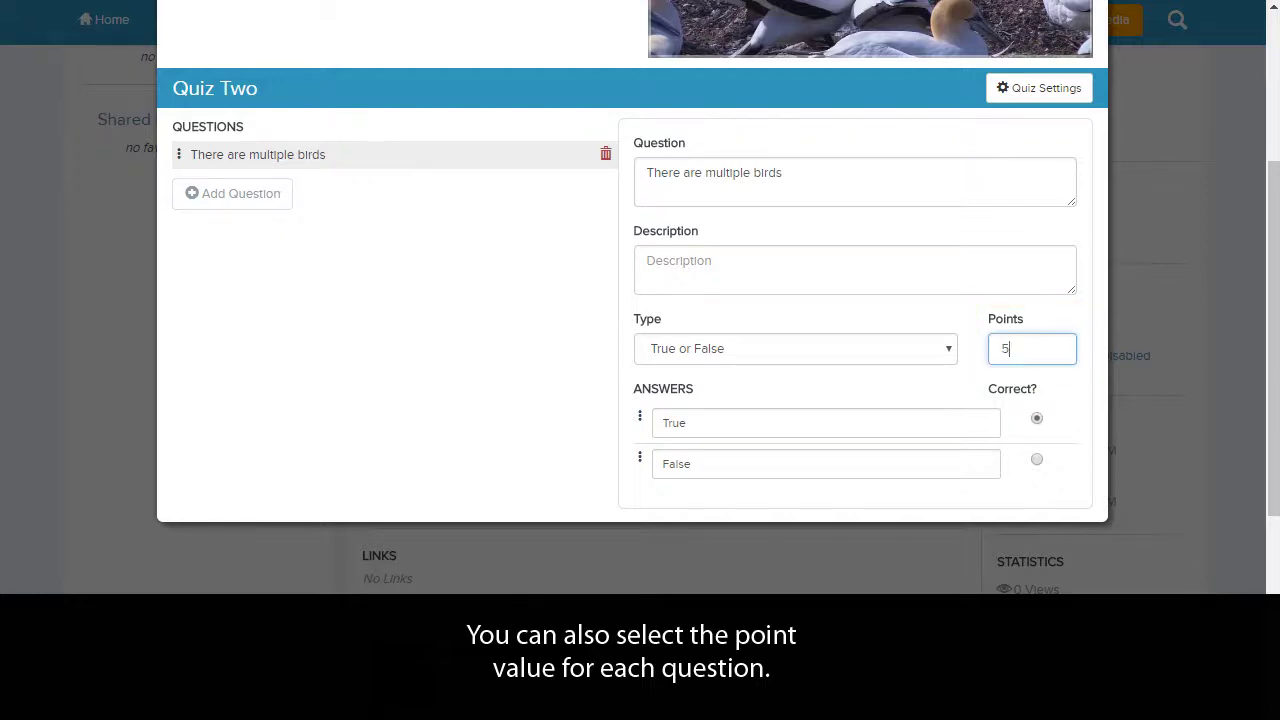
scroll(438, 364, up, 3)
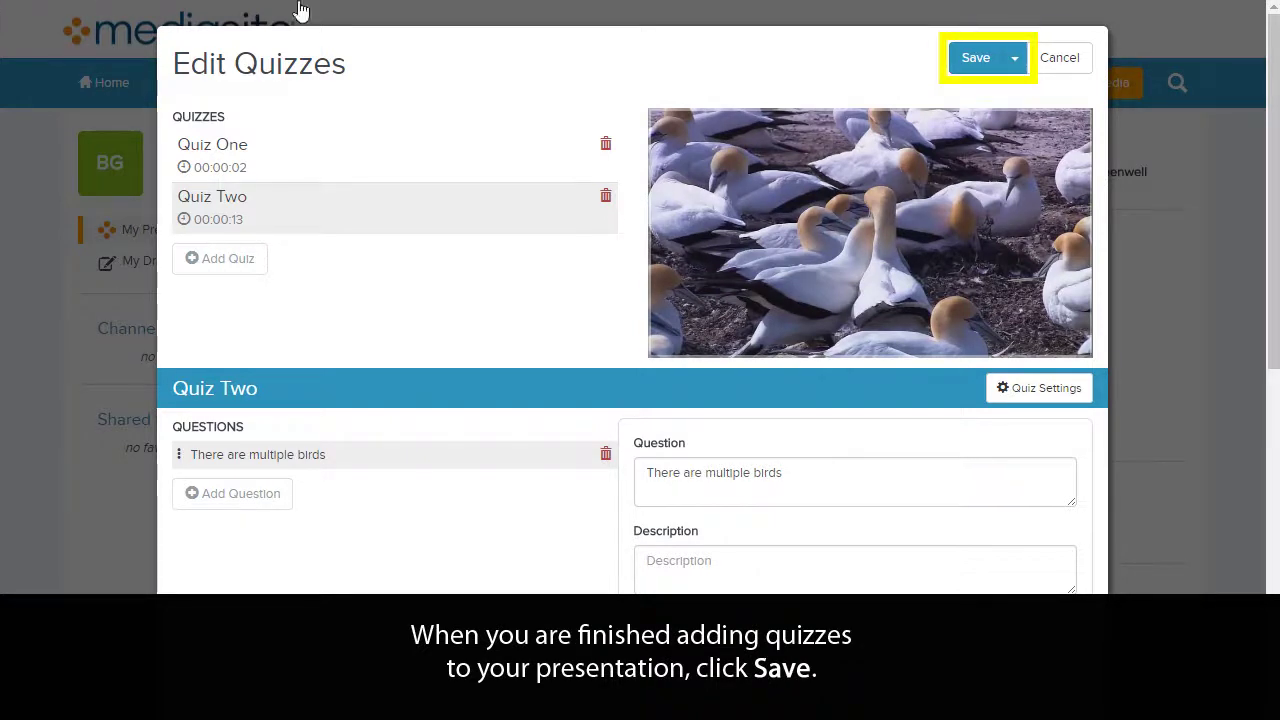
Save the quizzes and confirm replacing the player with the quiz player
click(978, 60)
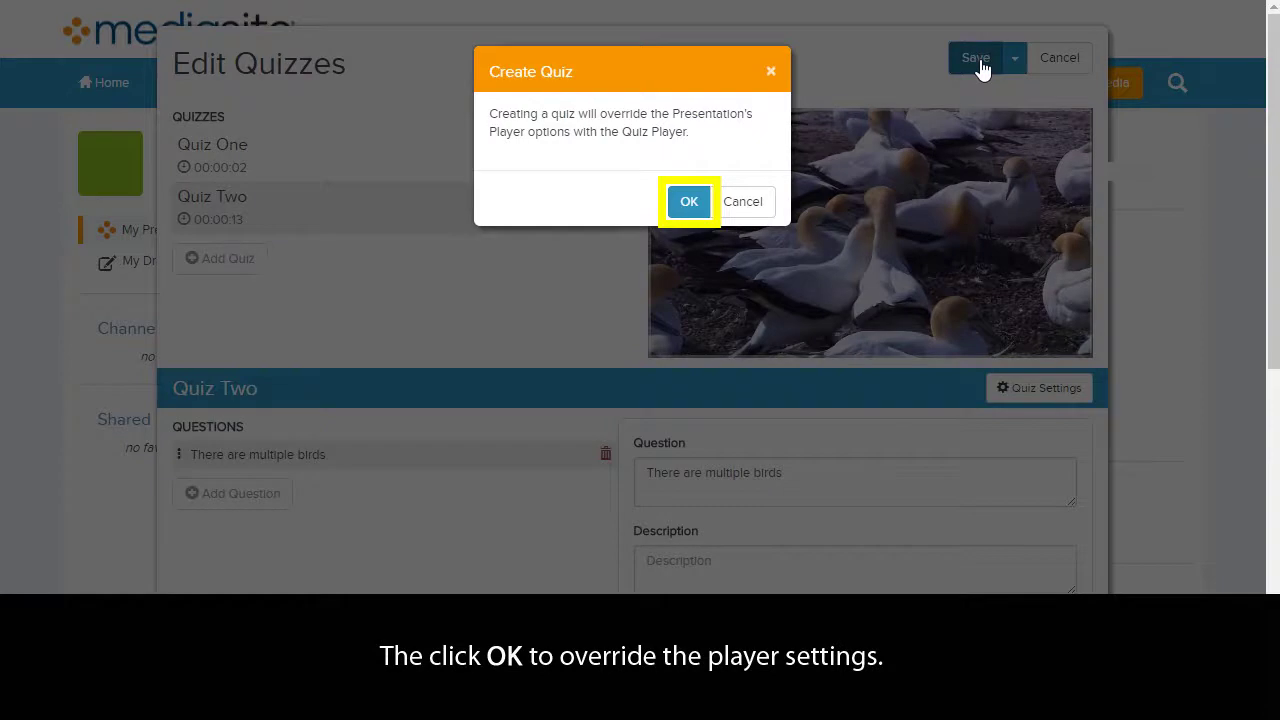
click(689, 201)
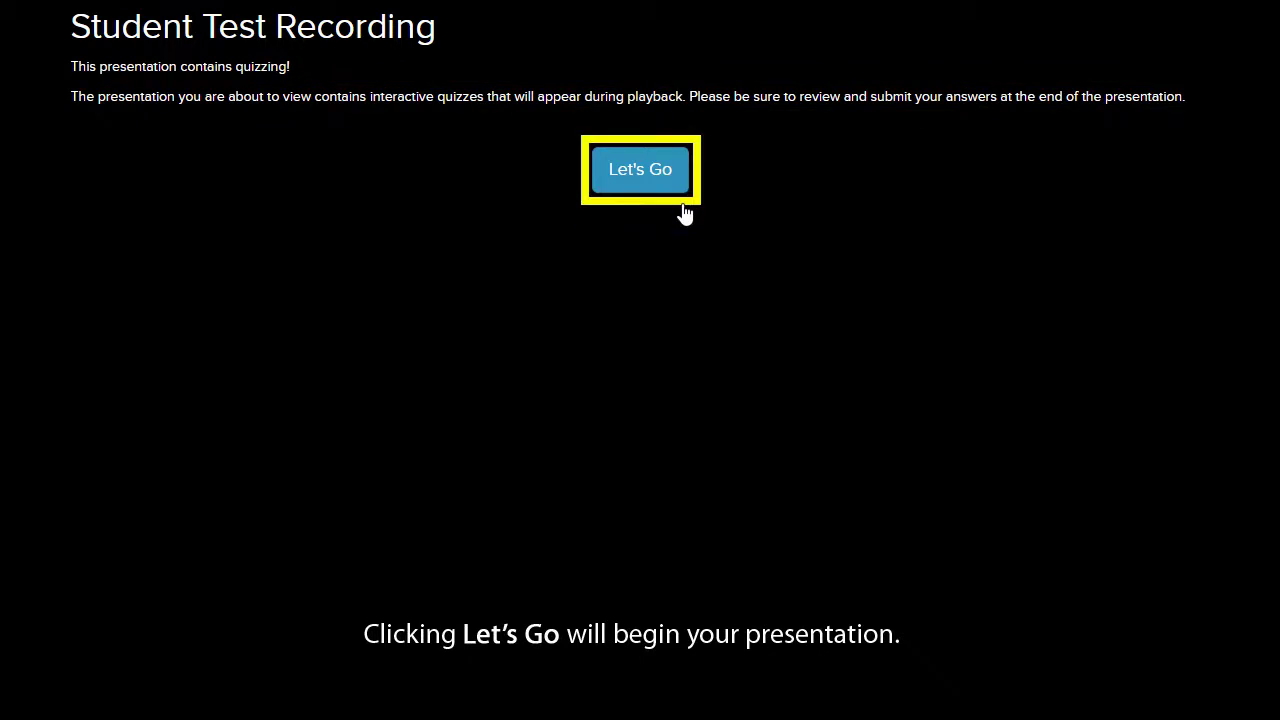
Begin the quiz-enabled presentation from the quiz player's intro screen
click(634, 188)
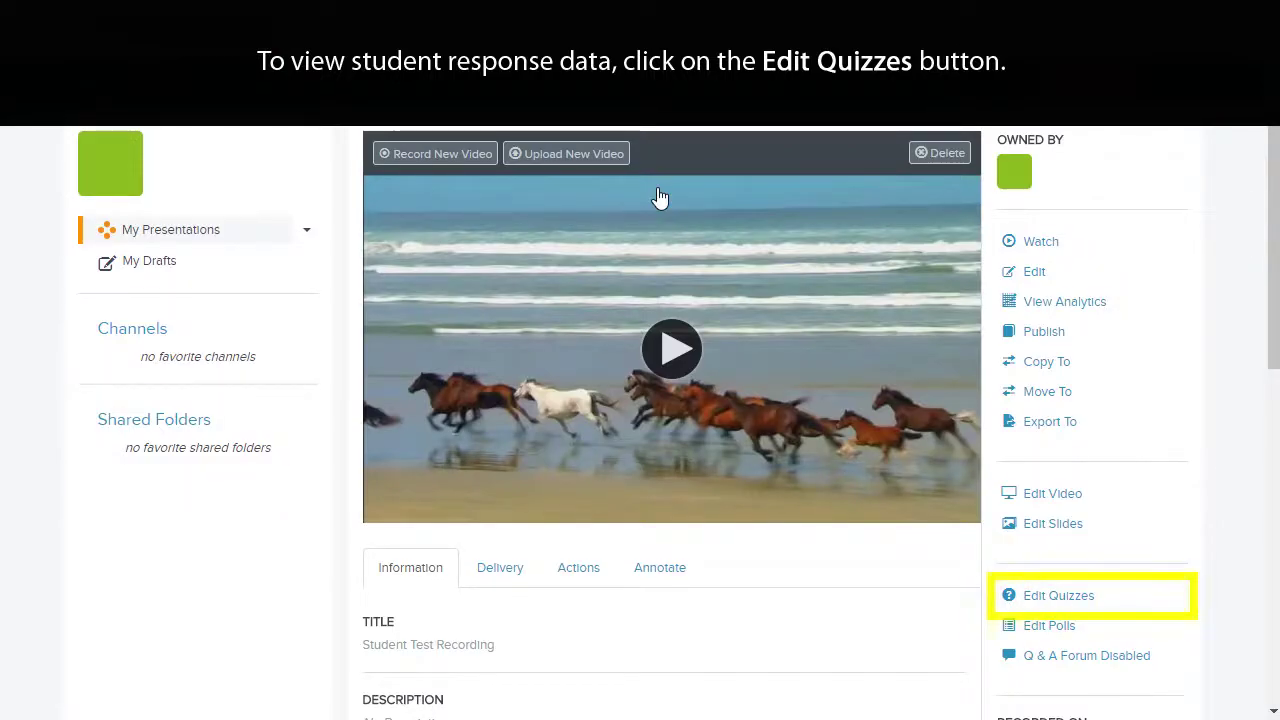
Export the quiz results via Results > Export Results and open the downloaded spreadsheet
click(1056, 600)
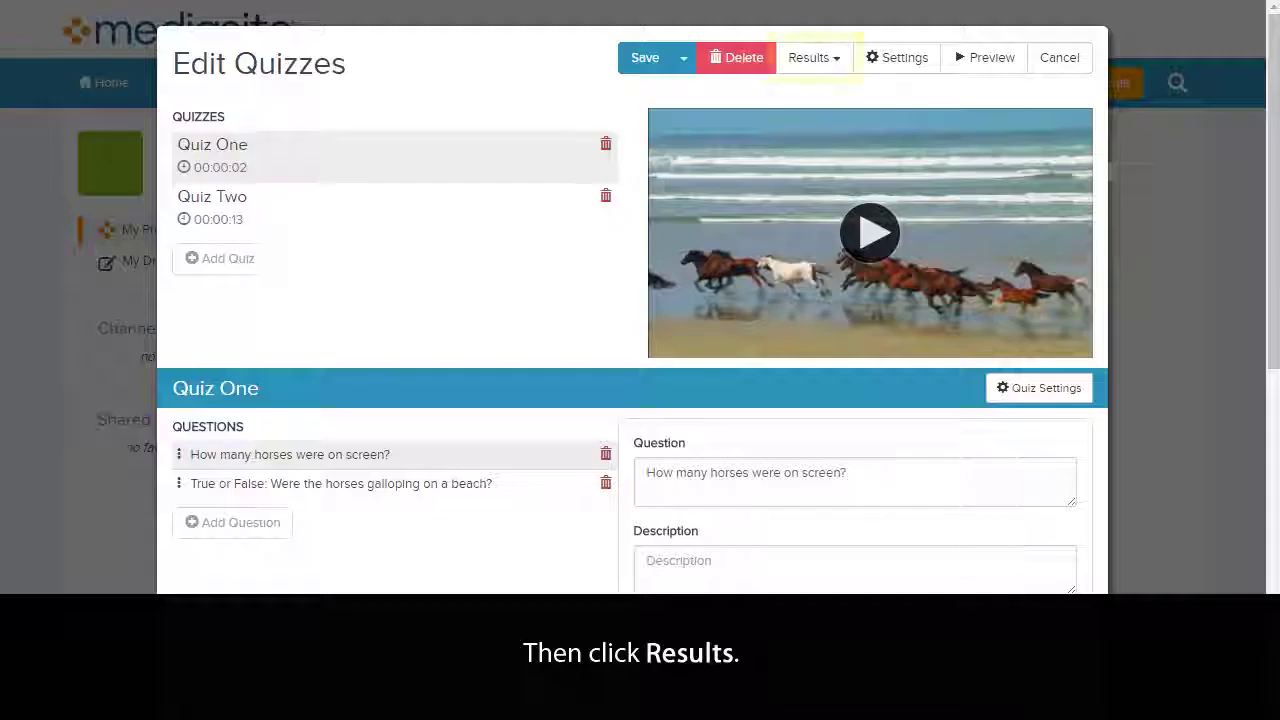
click(812, 60)
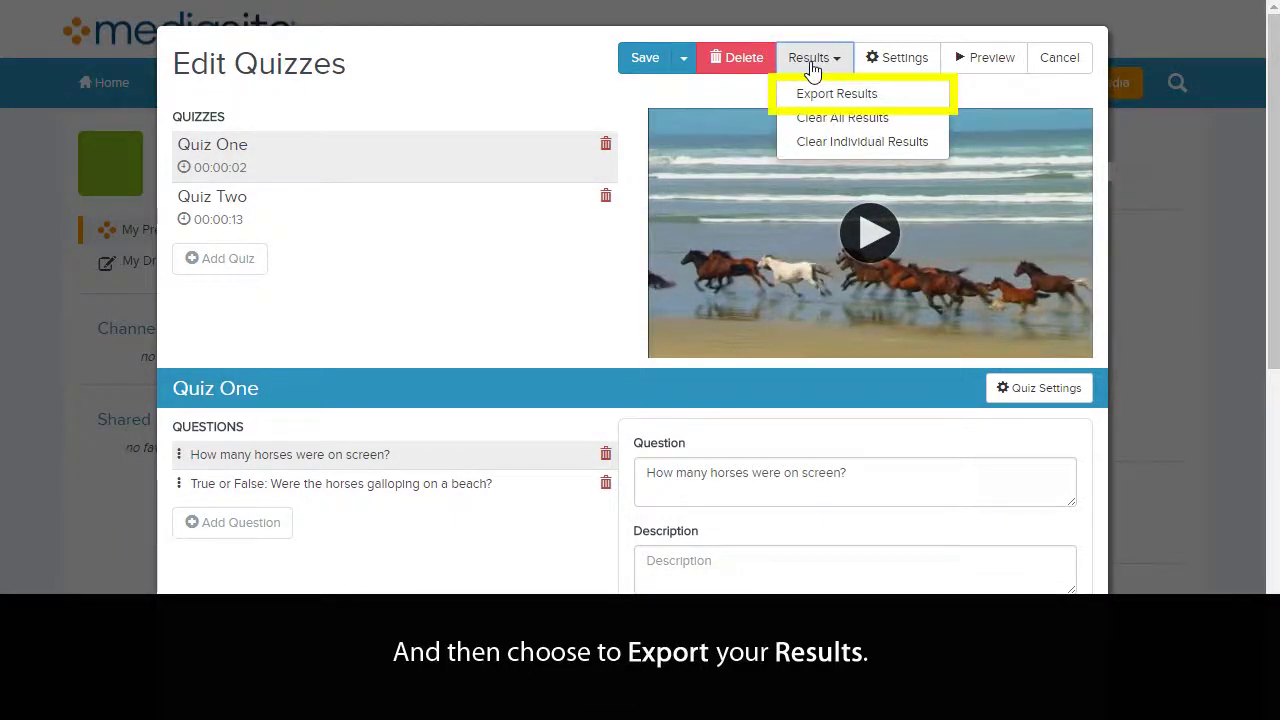
click(817, 93)
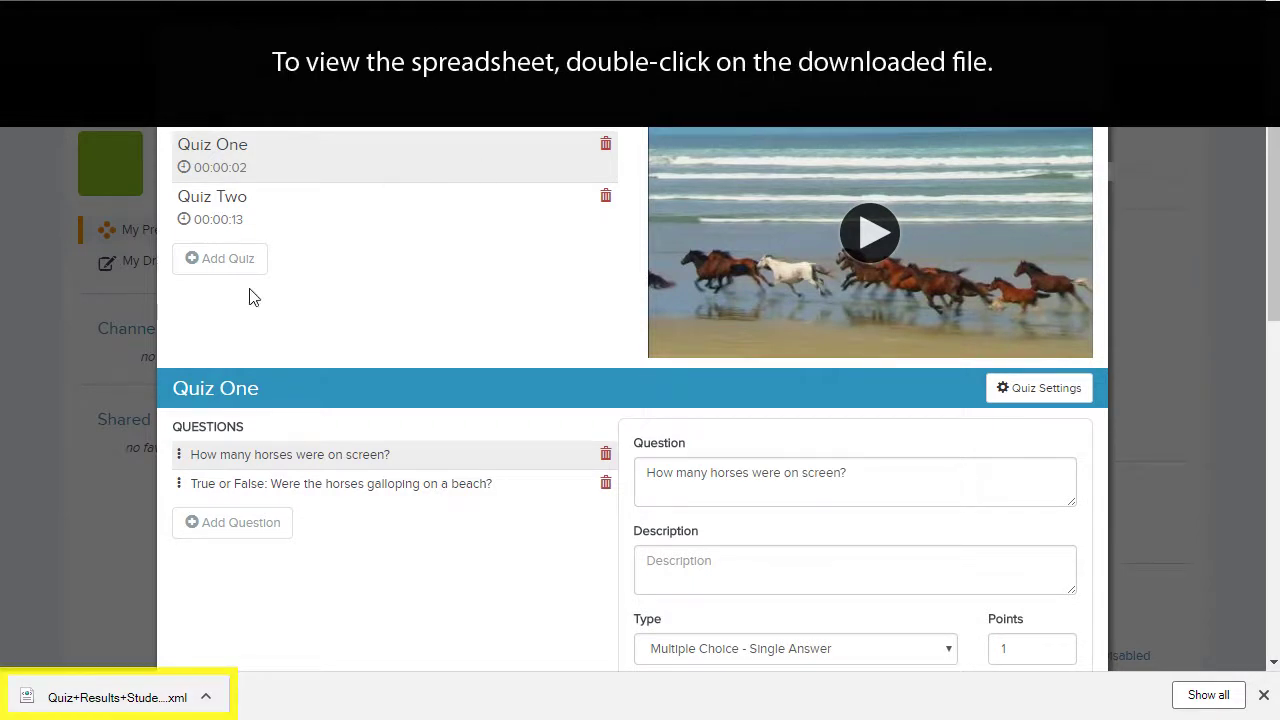
double_click(129, 694)
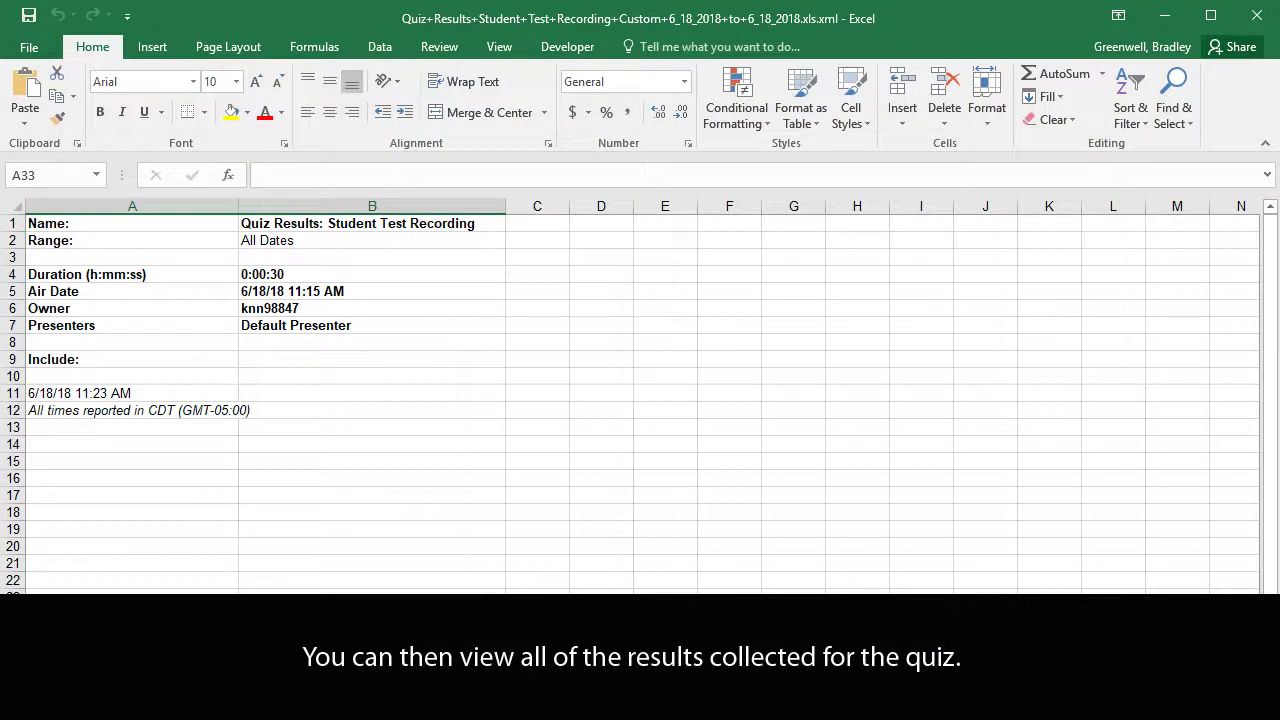